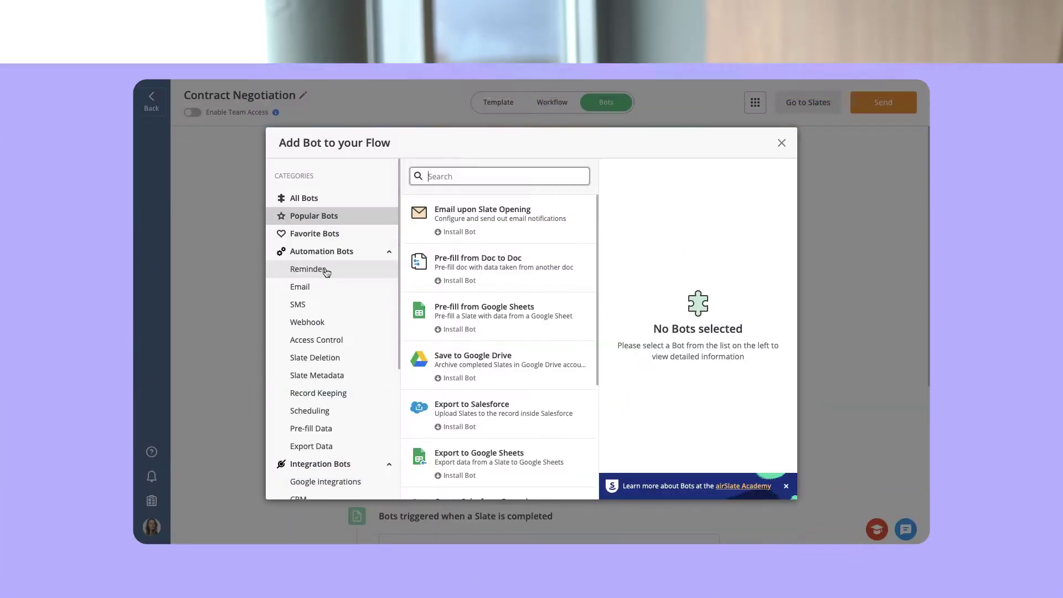
Install the Remind Step to Complete Slate bot and choose the Seller and Buyer roles.
{"action": "left_click", "coordinate": [326, 271]}
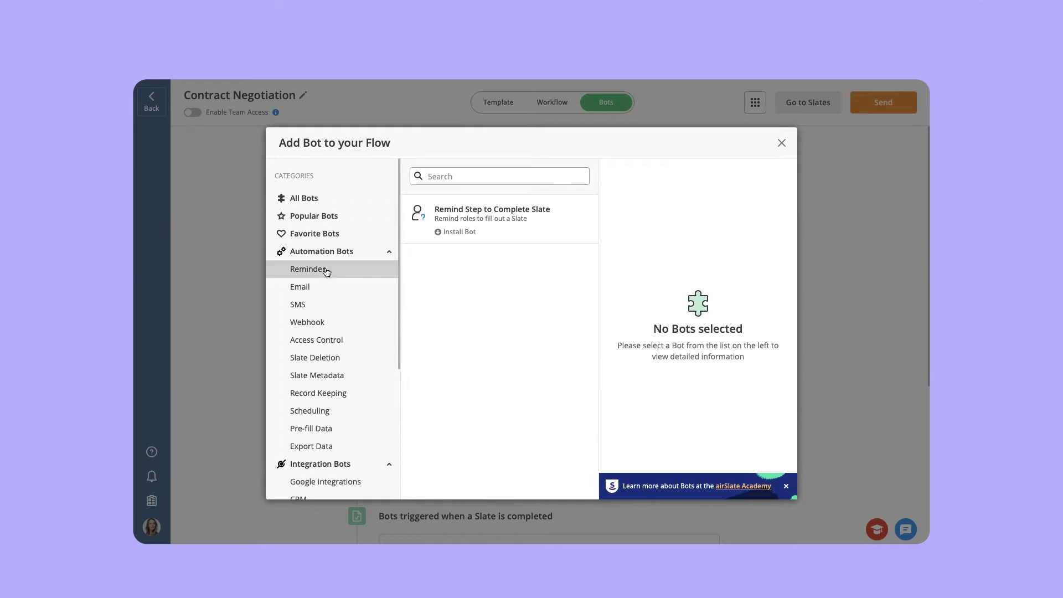
{"action": "left_click", "coordinate": [457, 217]}
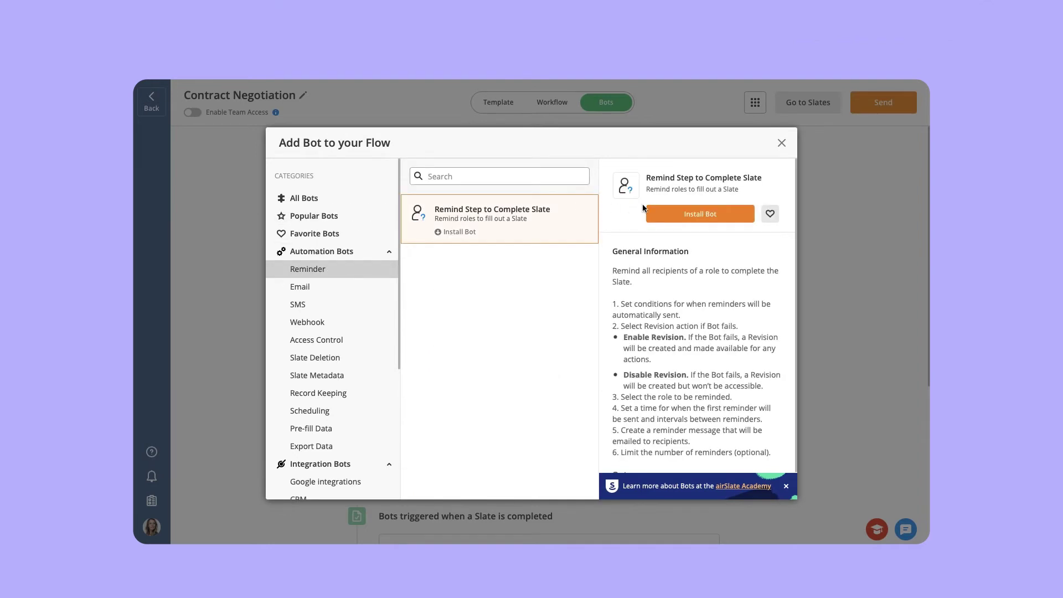
{"action": "left_click", "coordinate": [669, 218]}
{"action": "left_click", "coordinate": [730, 216]}
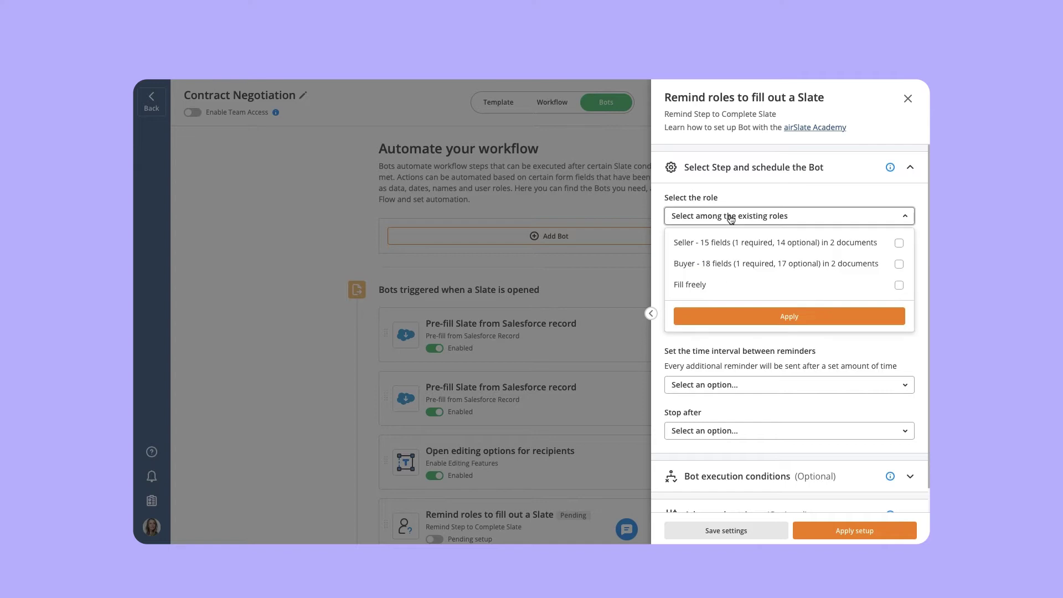
{"action": "left_click", "coordinate": [732, 243]}
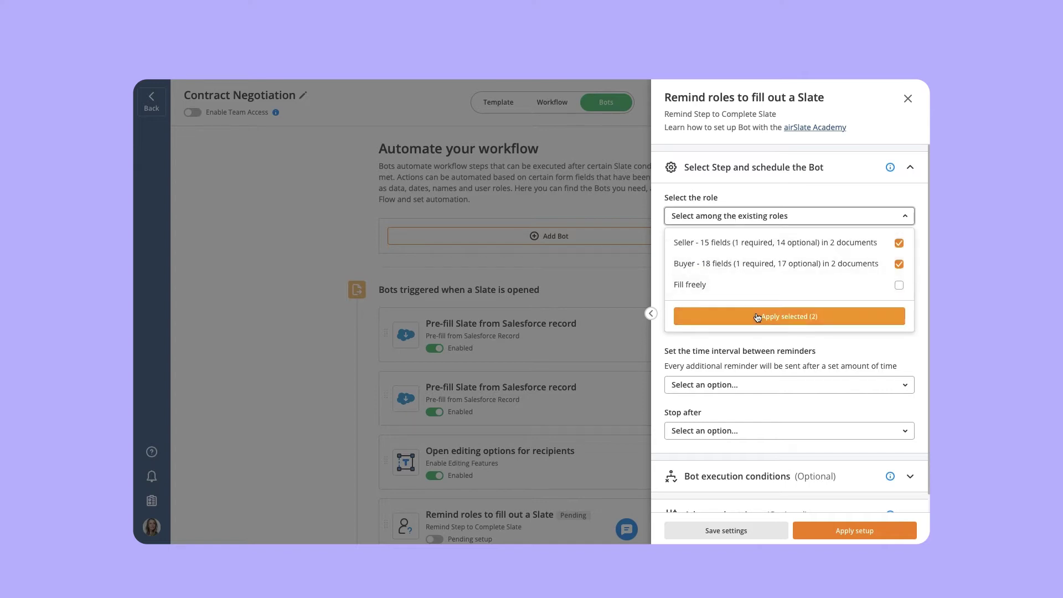
{"action": "left_click", "coordinate": [775, 316]}
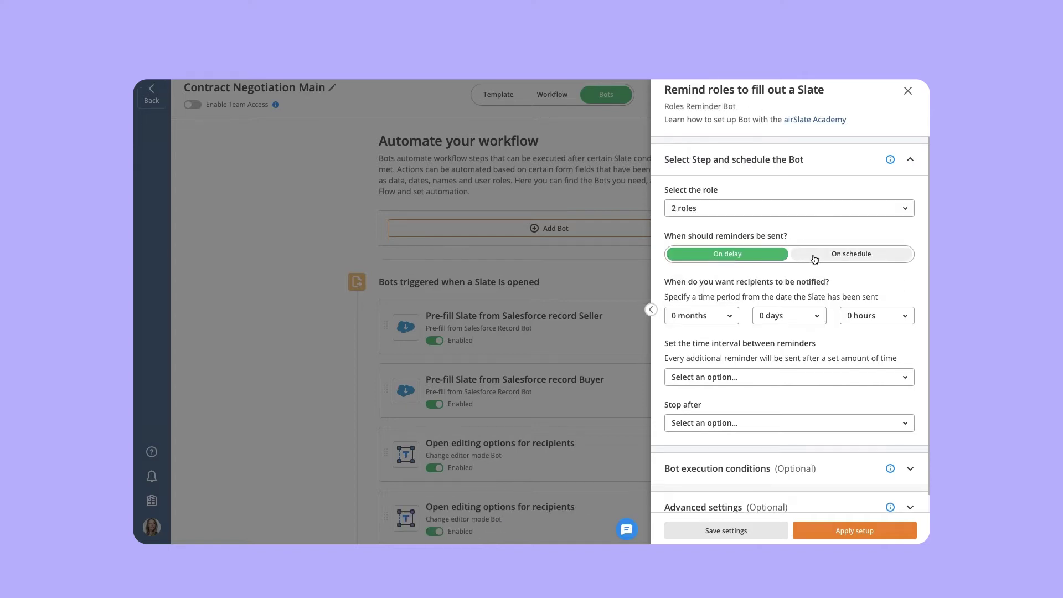
Switch reminders to On schedule and limit the months to January through August.
{"action": "left_click", "coordinate": [815, 254]}
{"action": "left_click", "coordinate": [787, 315]}
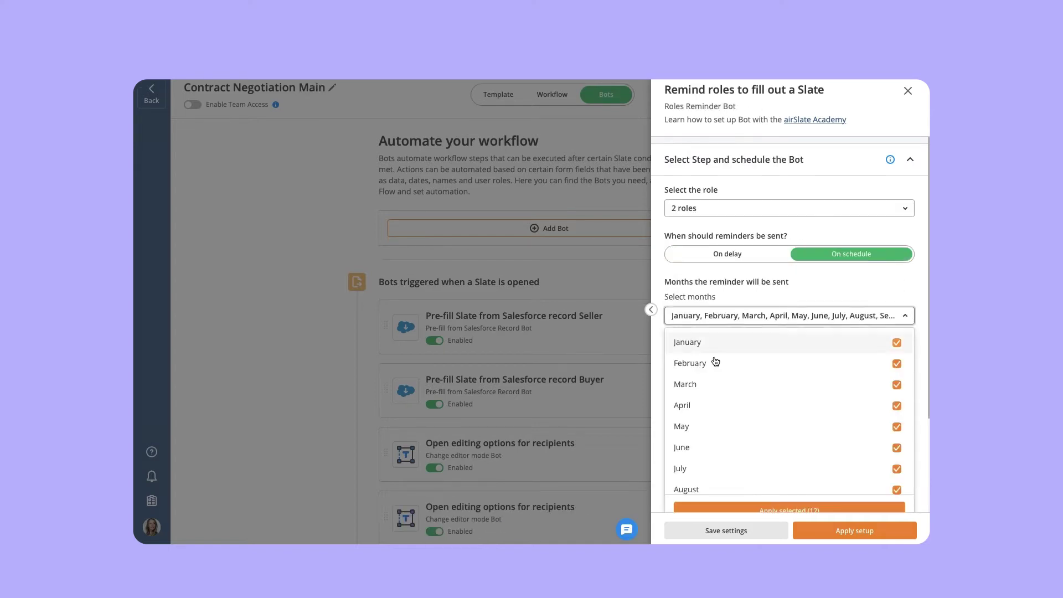
{"action": "scroll", "coordinate": [736, 397], "scroll_direction": "down", "scroll_amount": 3}
{"action": "left_click", "coordinate": [725, 411]}
{"action": "left_click", "coordinate": [726, 437]}
{"action": "left_click", "coordinate": [725, 458]}
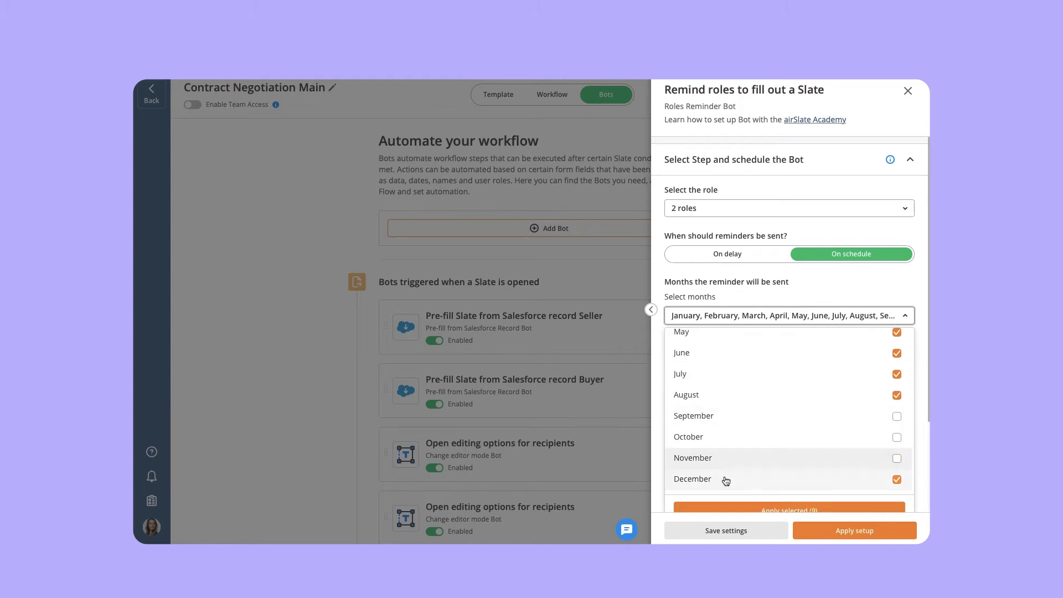
{"action": "left_click", "coordinate": [724, 480]}
{"action": "scroll", "coordinate": [725, 479], "scroll_direction": "down", "scroll_amount": 2}
{"action": "left_click", "coordinate": [820, 424]}
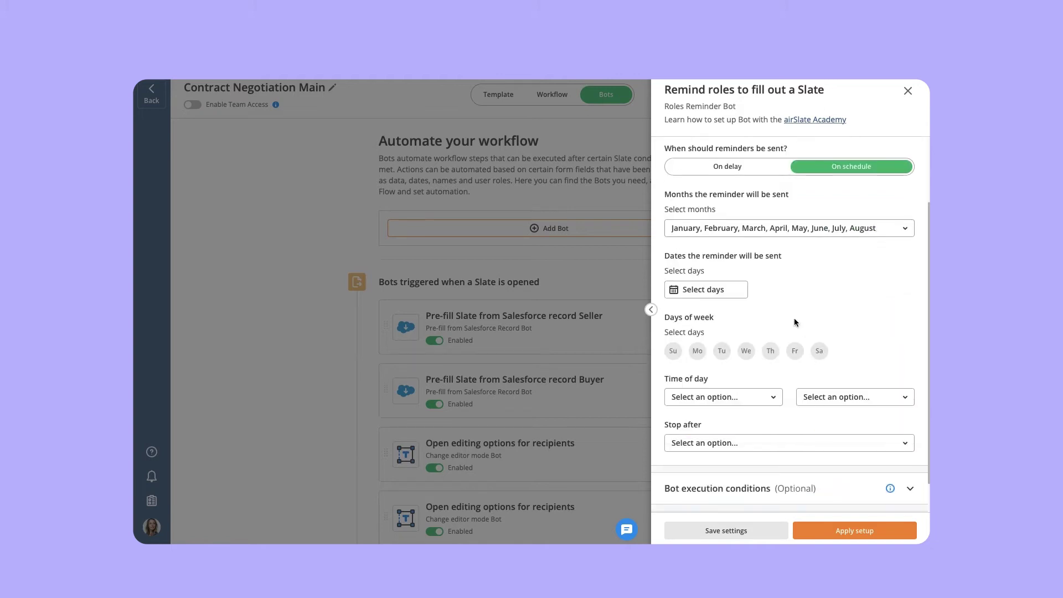
Set reminders for the 6th at 12:00 AM, (GMT -08:00) Pacific Time.
{"action": "left_click", "coordinate": [717, 289]}
{"action": "left_click", "coordinate": [771, 441]}
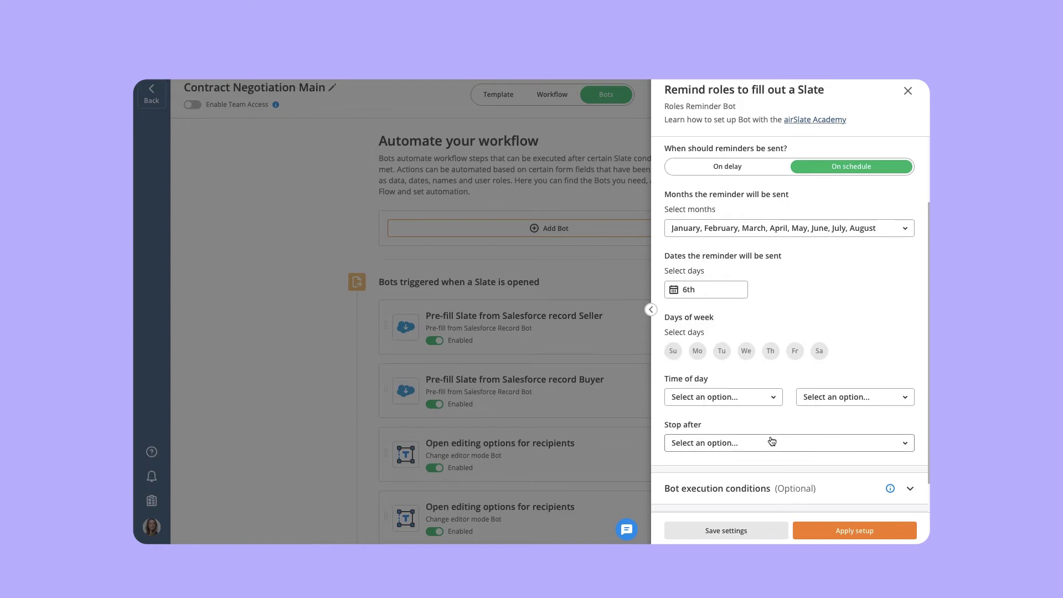
{"action": "left_click", "coordinate": [736, 405]}
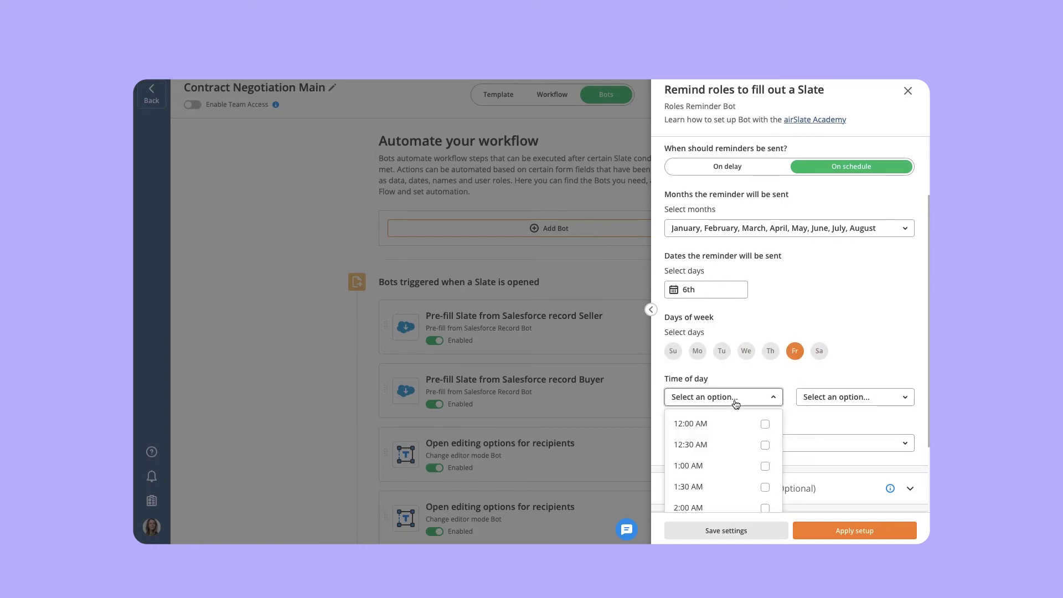
{"action": "left_click", "coordinate": [764, 422]}
{"action": "left_click", "coordinate": [824, 368]}
{"action": "scroll", "coordinate": [830, 409], "scroll_direction": "down", "scroll_amount": 2}
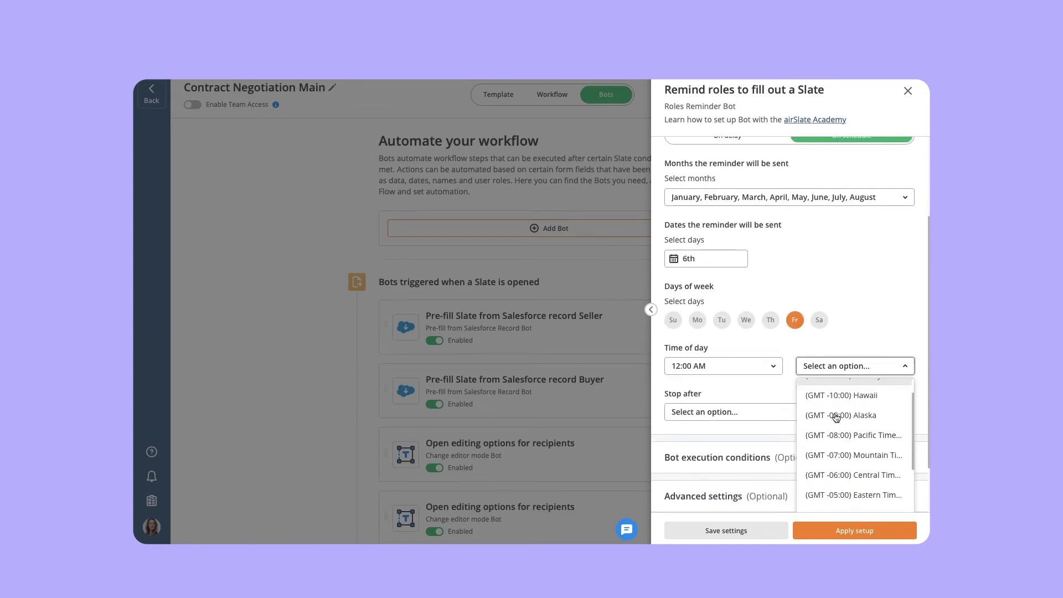
{"action": "left_click", "coordinate": [820, 412]}
{"action": "left_click", "coordinate": [786, 411]}
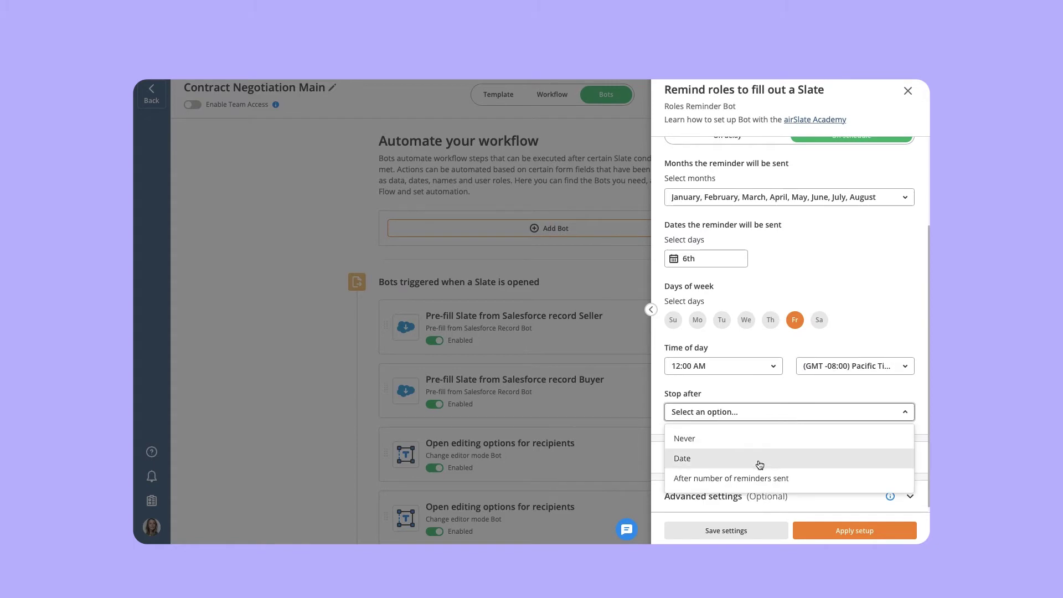
Make reminders stop on a date and base a condition on all 4 Purchase order fillable fields.
{"action": "left_click", "coordinate": [757, 462]}
{"action": "left_click", "coordinate": [702, 256]}
{"action": "left_click", "coordinate": [705, 285]}
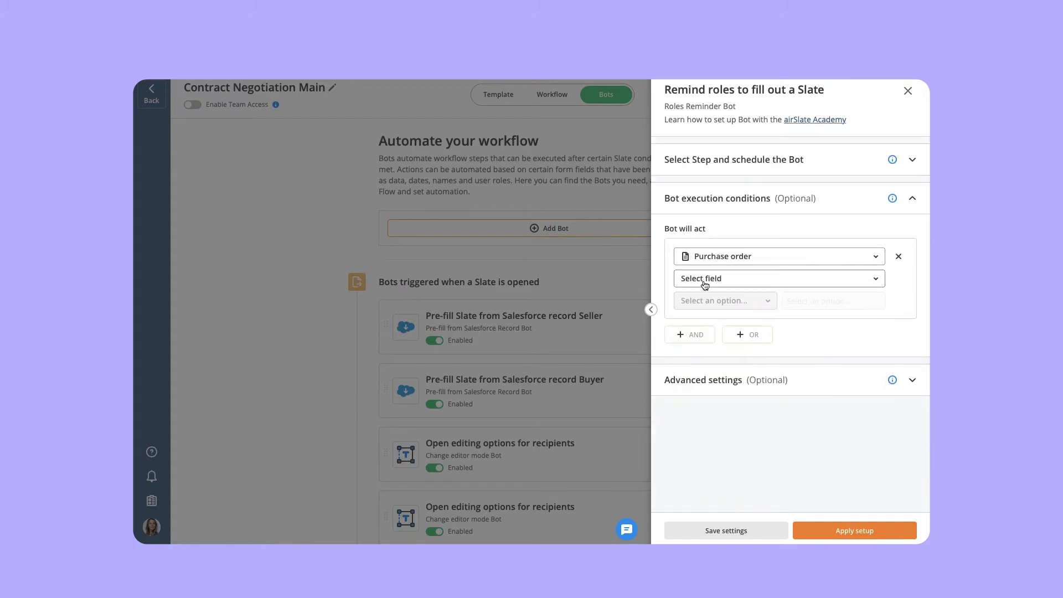
{"action": "left_click", "coordinate": [699, 284]}
{"action": "left_click", "coordinate": [701, 322]}
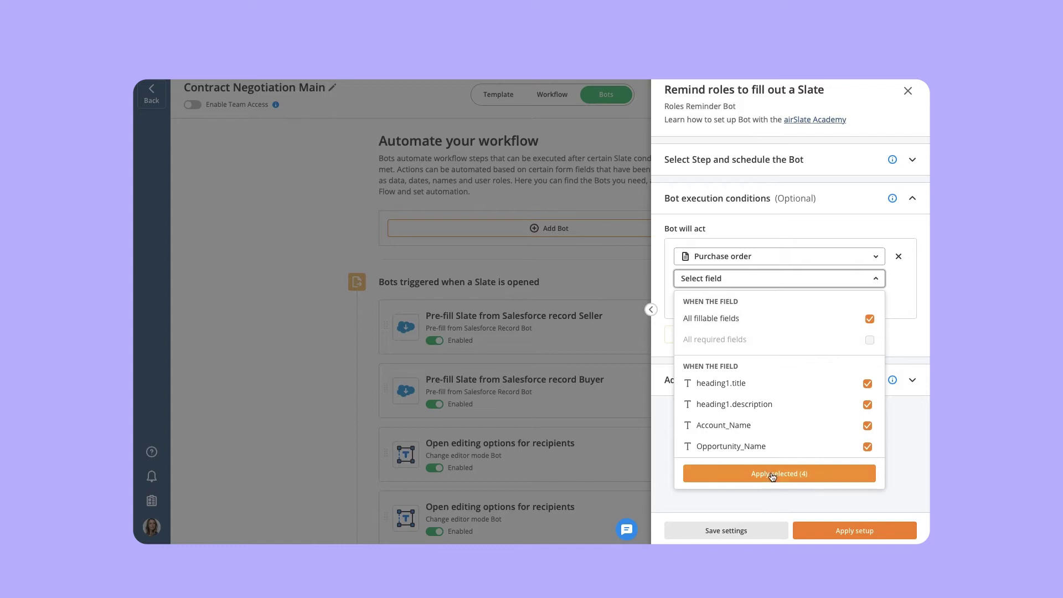
{"action": "left_click", "coordinate": [773, 474]}
Require those Purchase order fields to be empty, then apply the reminder bot setup.
{"action": "left_click", "coordinate": [699, 302]}
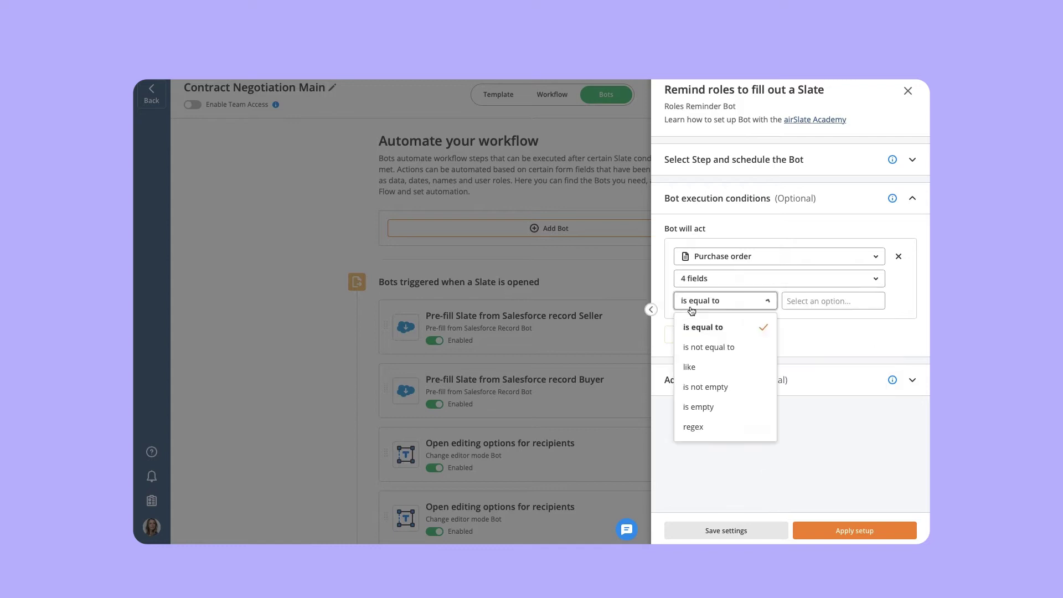
{"action": "left_click", "coordinate": [699, 407]}
{"action": "left_click", "coordinate": [791, 382]}
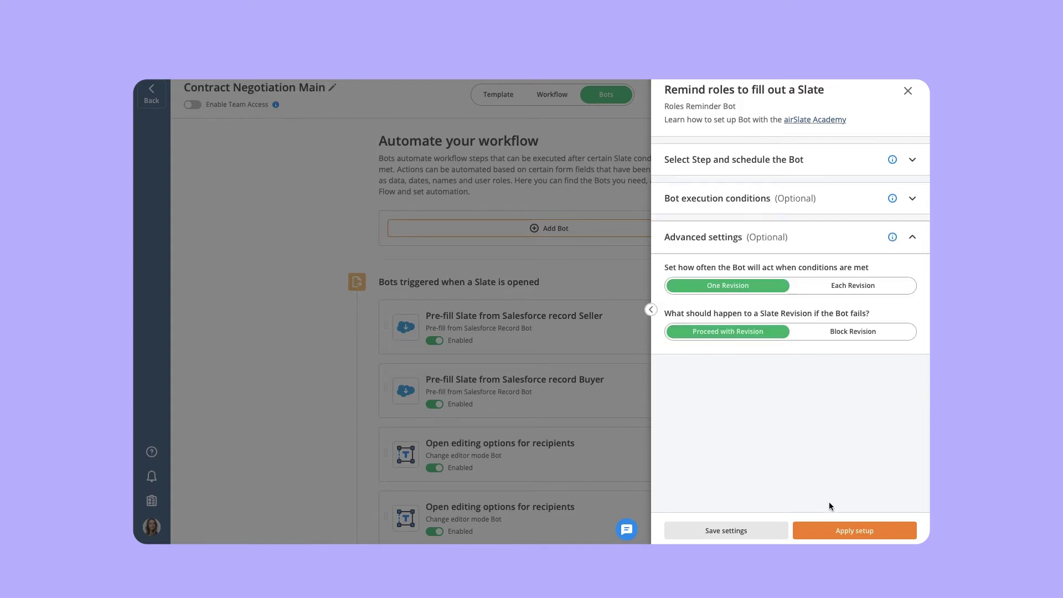
{"action": "left_click", "coordinate": [842, 530]}
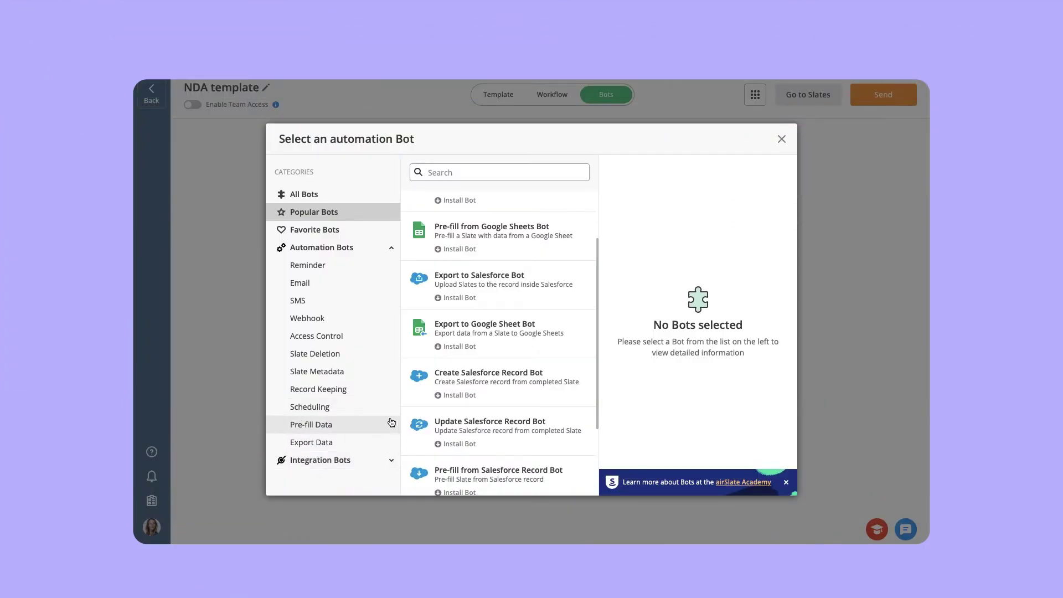
Install the Pre-fill from Salesforce Record bot and connect it to the listed Salesforce account.
{"action": "scroll", "coordinate": [428, 399], "scroll_direction": "down", "scroll_amount": 3}
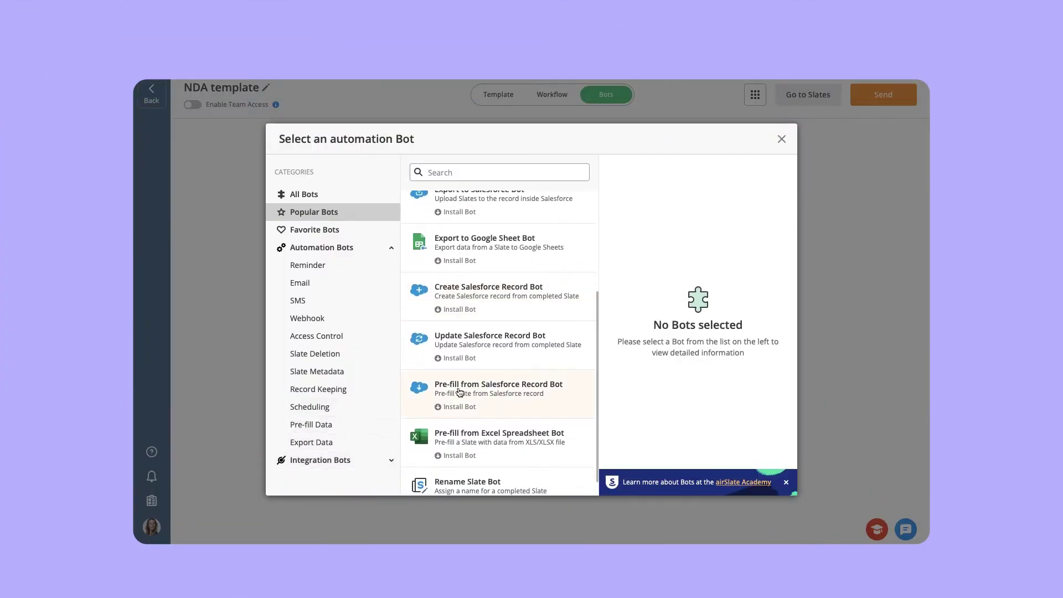
{"action": "left_click", "coordinate": [459, 392]}
{"action": "left_click", "coordinate": [674, 214]}
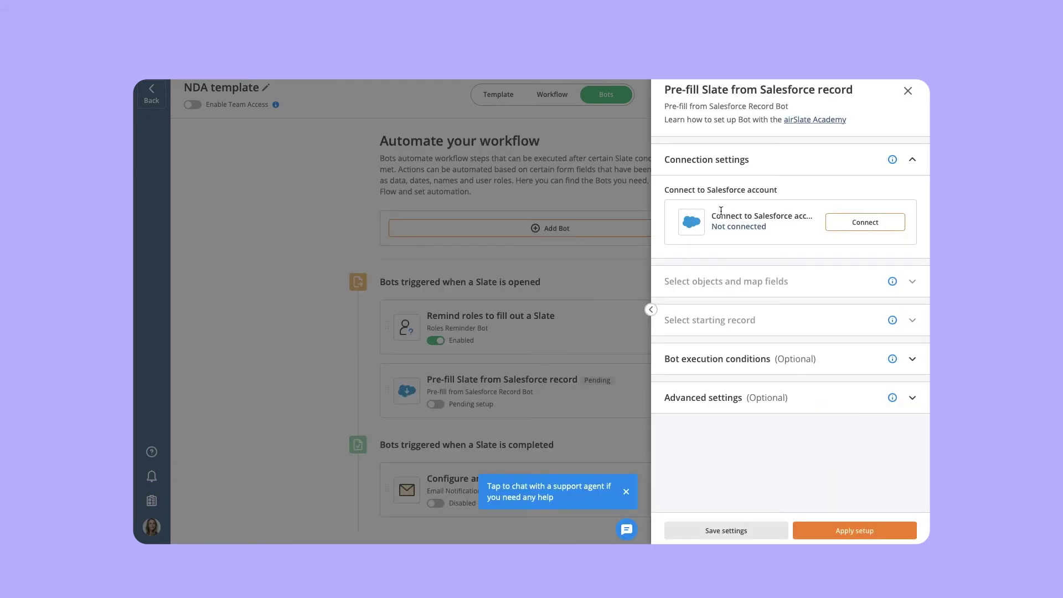
{"action": "left_click", "coordinate": [863, 224]}
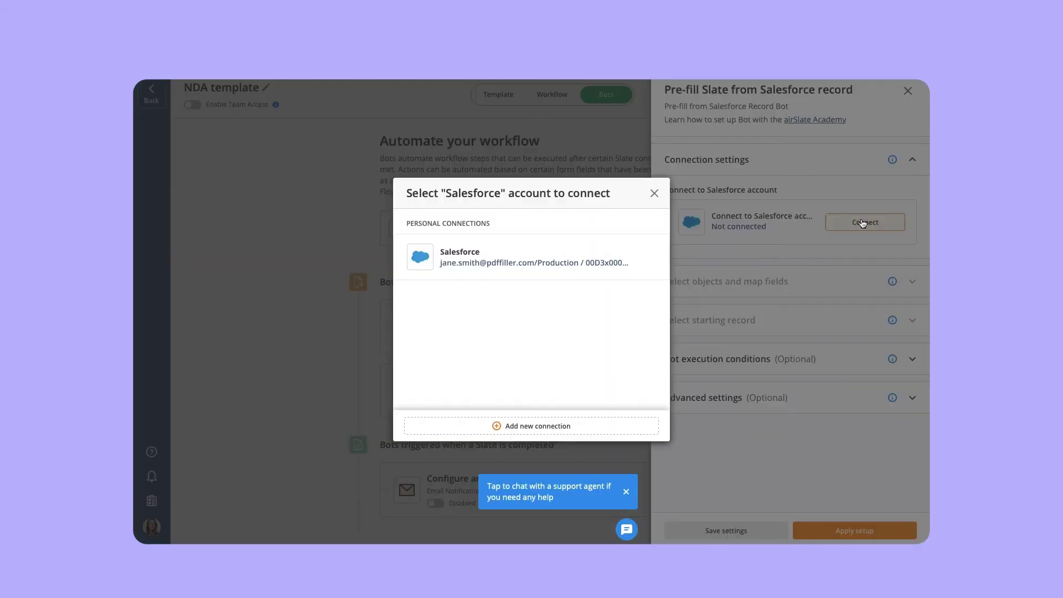
{"action": "left_click", "coordinate": [543, 256]}
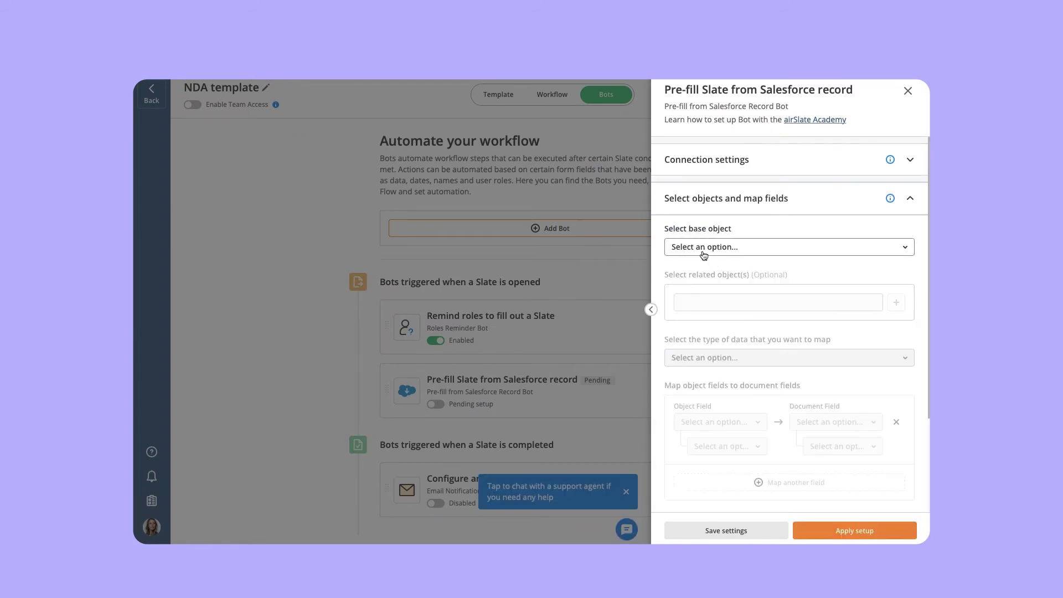
Use Account as the base object and map AccountNumber to the notice document's account field.
{"action": "left_click", "coordinate": [700, 248]}
{"action": "left_click", "coordinate": [699, 322]}
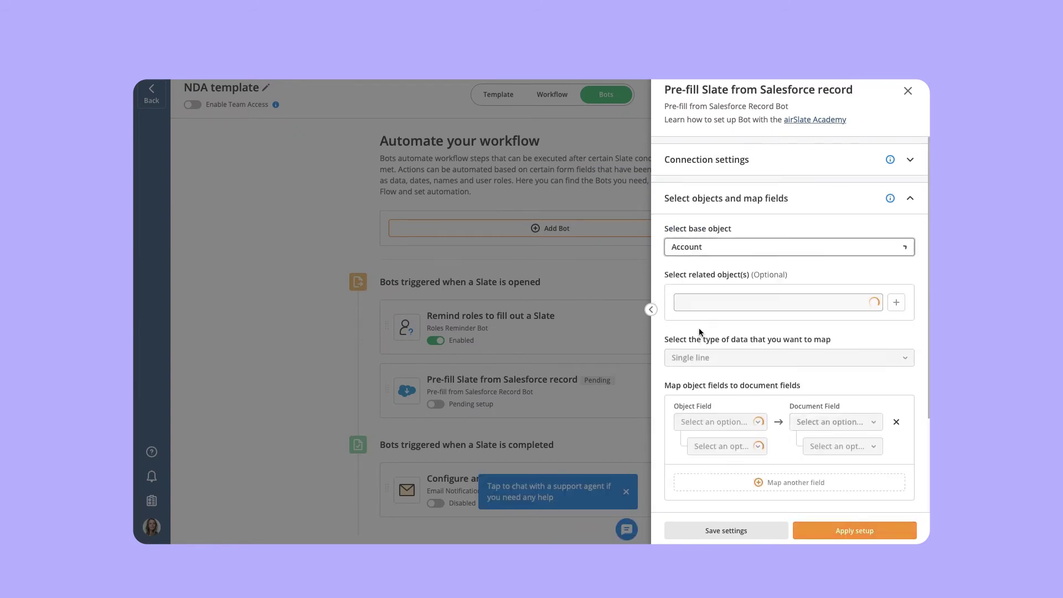
{"action": "scroll", "coordinate": [721, 347], "scroll_direction": "down", "scroll_amount": 2}
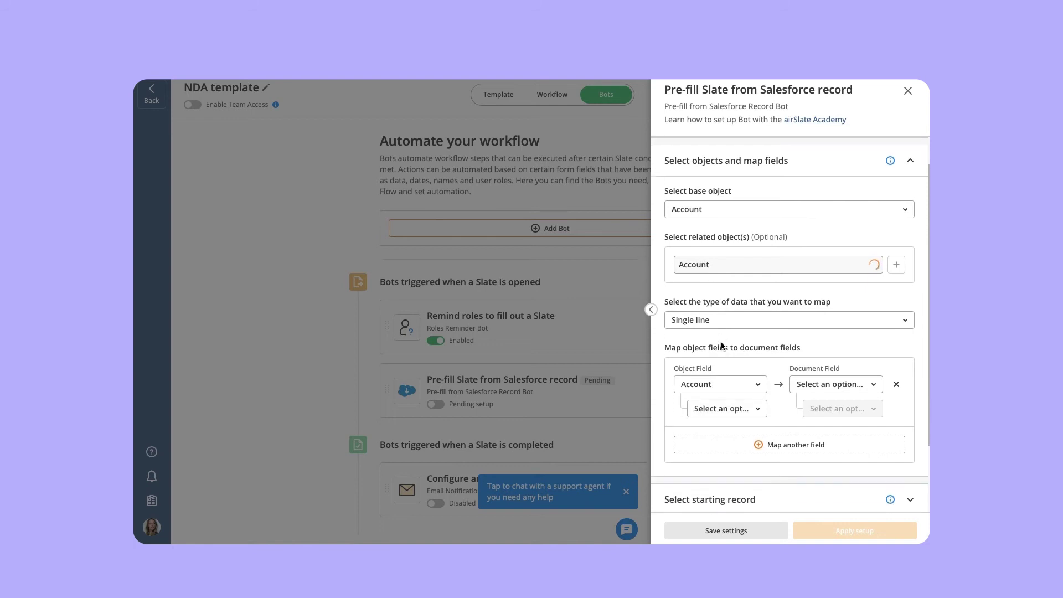
{"action": "scroll", "coordinate": [723, 347], "scroll_direction": "down", "scroll_amount": 1}
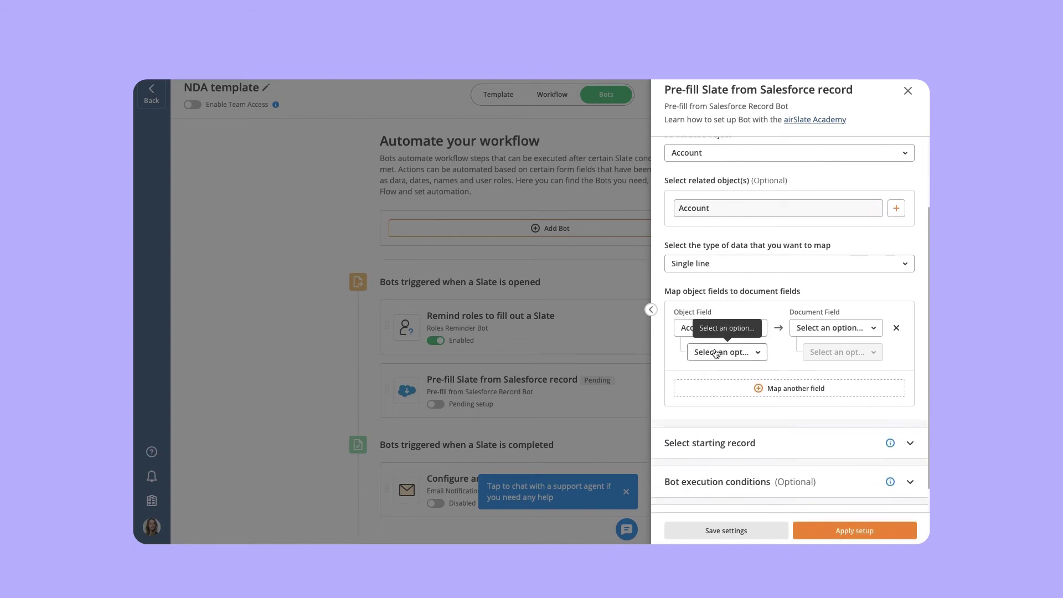
{"action": "left_click", "coordinate": [718, 353]}
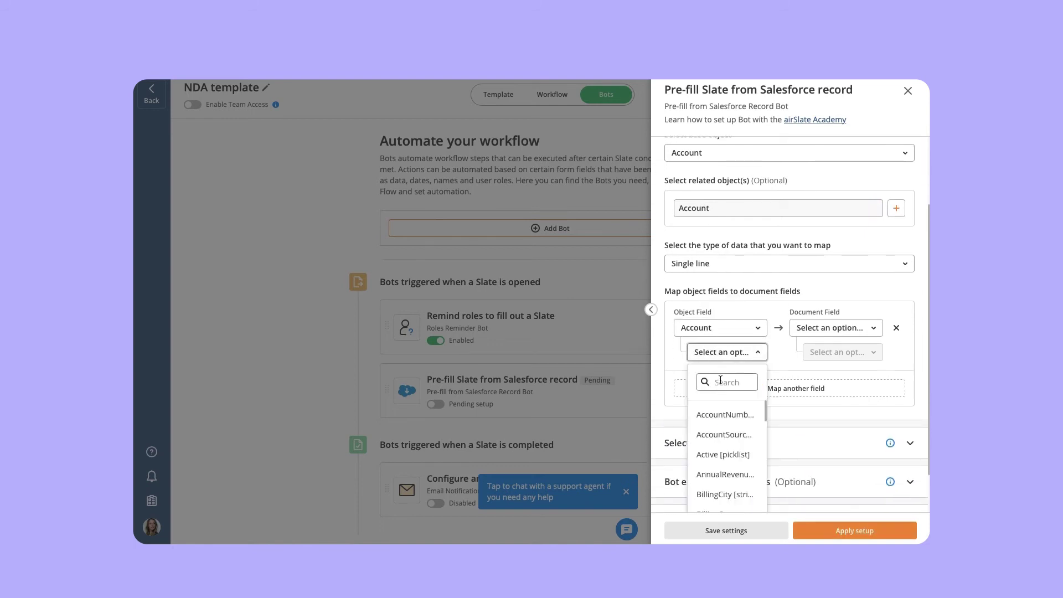
{"action": "left_click", "coordinate": [724, 414]}
{"action": "left_click", "coordinate": [833, 328]}
{"action": "left_click", "coordinate": [827, 352]}
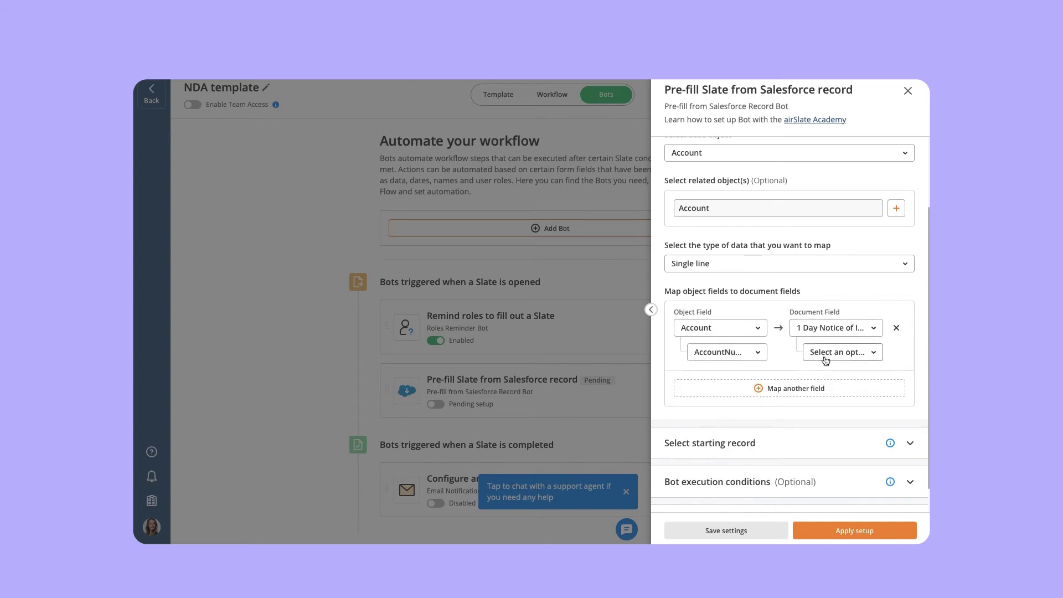
{"action": "left_click", "coordinate": [826, 356]}
{"action": "left_click", "coordinate": [826, 417]}
{"action": "scroll", "coordinate": [791, 381], "scroll_direction": "down", "scroll_amount": 1}
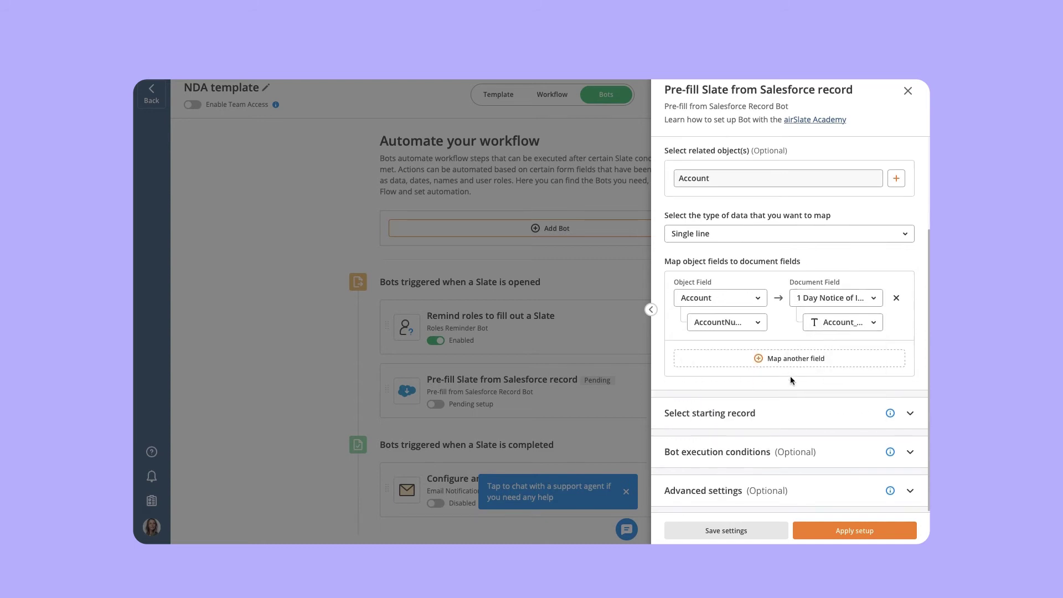
Add a second mapping sending Account Name to the notice document.
{"action": "left_click", "coordinate": [794, 359]}
{"action": "left_click", "coordinate": [714, 381]}
{"action": "type", "text": "name"}
{"action": "left_click", "coordinate": [720, 445]}
{"action": "left_click", "coordinate": [820, 360]}
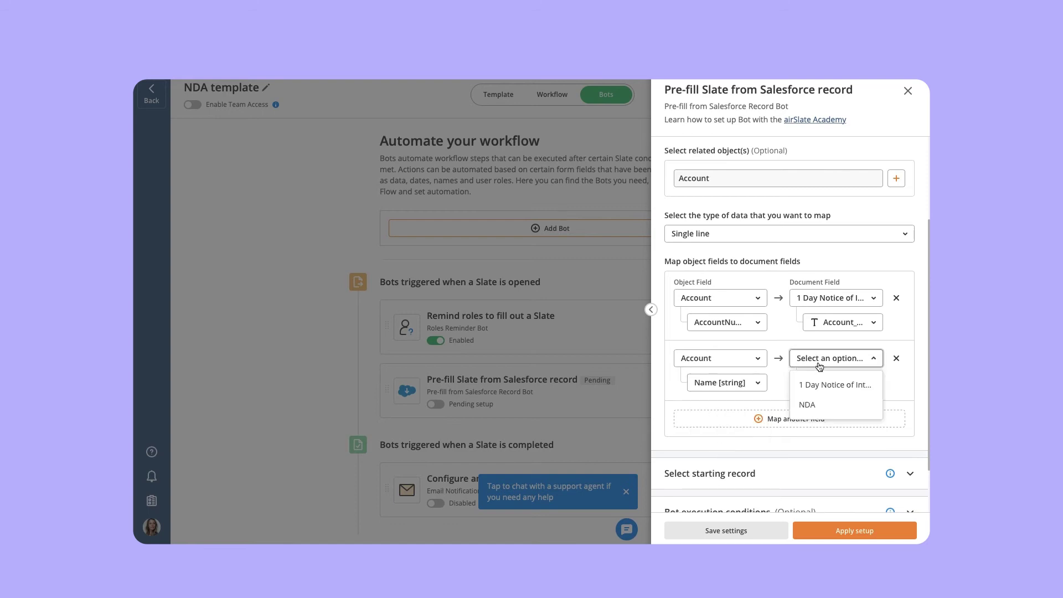
{"action": "left_click", "coordinate": [835, 384]}
{"action": "left_click", "coordinate": [839, 382]}
{"action": "left_click", "coordinate": [834, 427]}
{"action": "scroll", "coordinate": [834, 427], "scroll_direction": "down", "scroll_amount": 2}
Add a third mapping sending BillingCity to the notice document.
{"action": "left_click", "coordinate": [793, 368]}
{"action": "left_click", "coordinate": [727, 395]}
{"action": "type", "text": "c"}
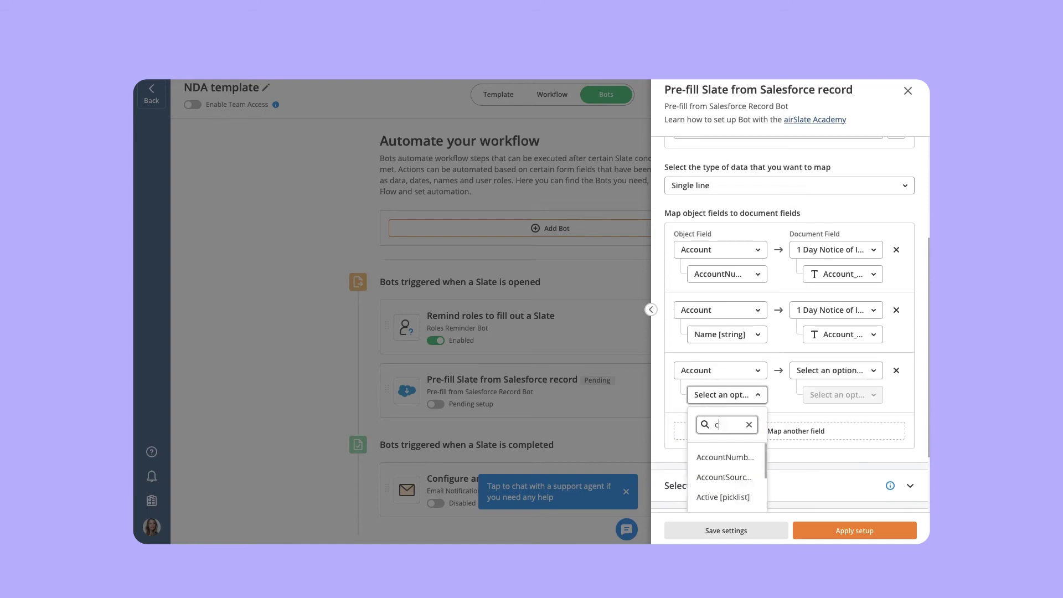
{"action": "left_click", "coordinate": [720, 477]}
{"action": "left_click", "coordinate": [835, 370]}
{"action": "left_click", "coordinate": [830, 393]}
{"action": "left_click", "coordinate": [842, 395]}
{"action": "left_click", "coordinate": [834, 421]}
Add a fourth mapping sending Phone to the notice document's account field.
{"action": "left_click", "coordinate": [797, 415]}
{"action": "scroll", "coordinate": [718, 403], "scroll_direction": "down", "scroll_amount": 1}
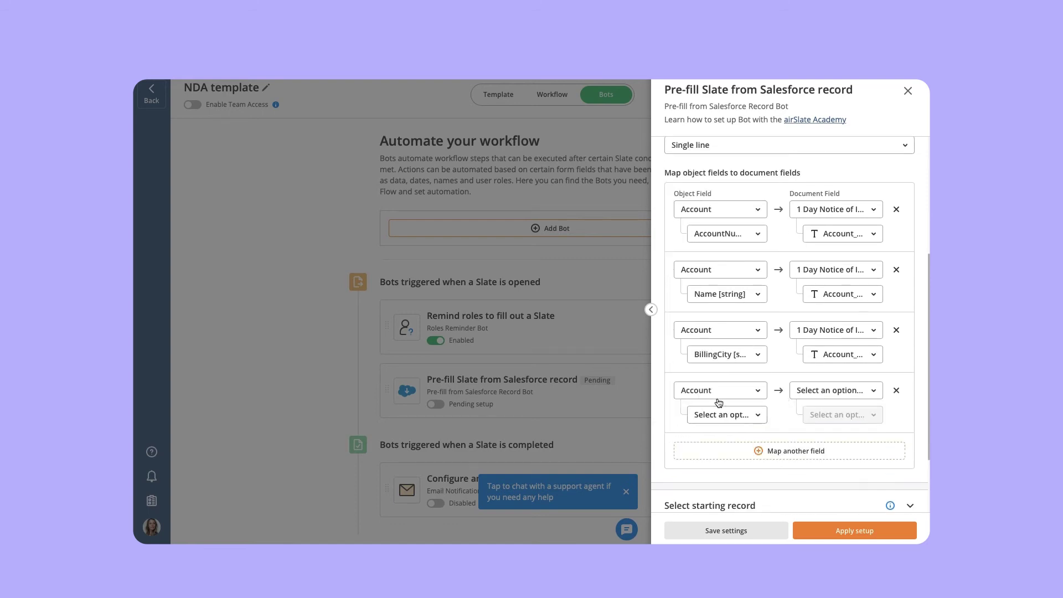
{"action": "left_click", "coordinate": [723, 415]}
{"action": "type", "text": "ph"}
{"action": "left_click", "coordinate": [723, 497]}
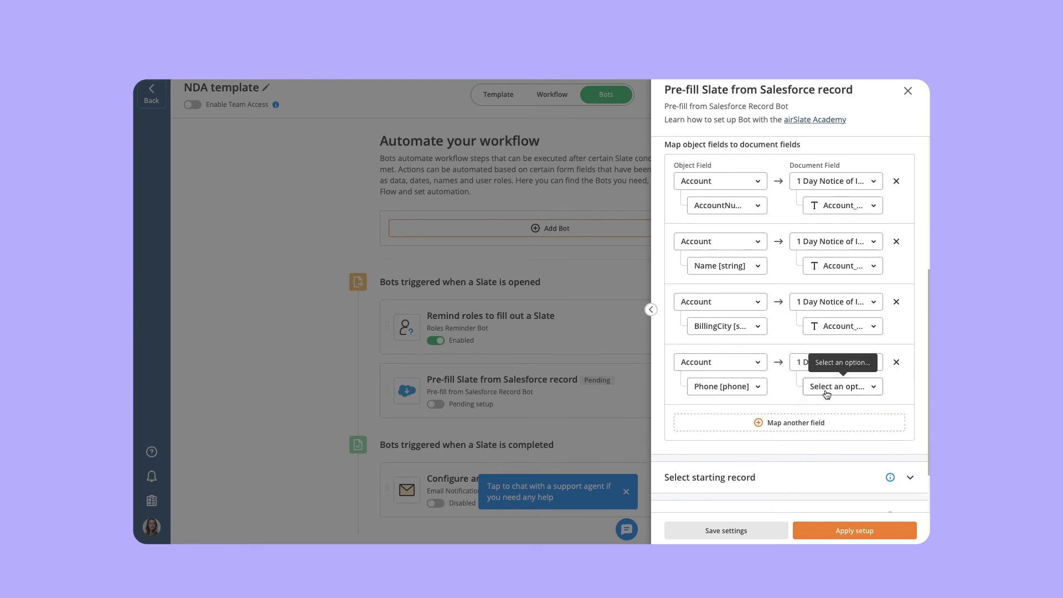
{"action": "left_click", "coordinate": [843, 415]}
{"action": "left_click", "coordinate": [720, 338]}
{"action": "left_click", "coordinate": [708, 377]}
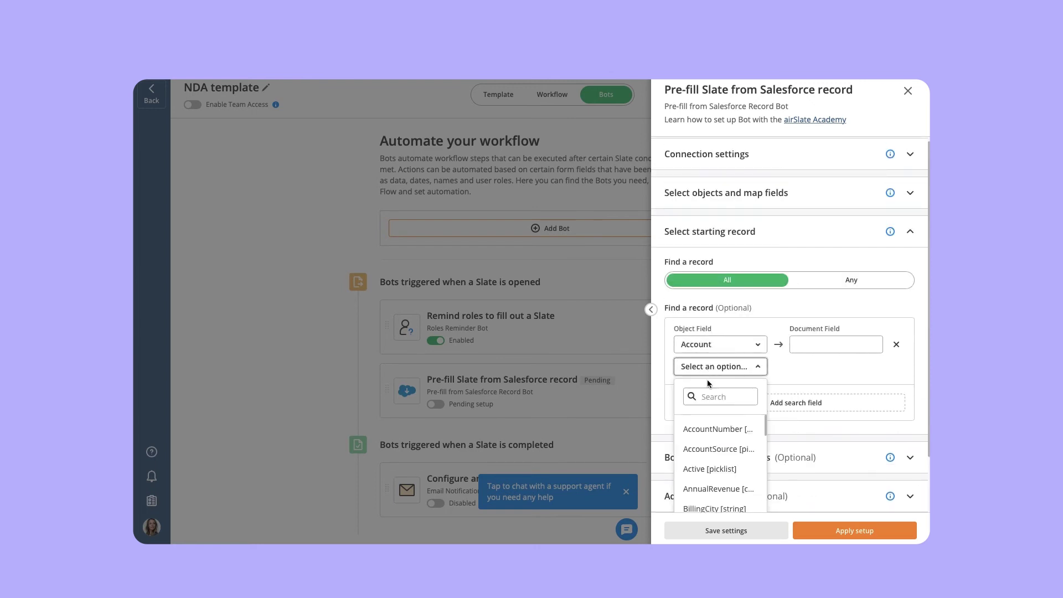
Find the starting Account record by Name matching the NDA's Account_Name variable.
{"action": "type", "text": "na"}
{"action": "left_click", "coordinate": [714, 467]}
{"action": "left_click", "coordinate": [834, 344]}
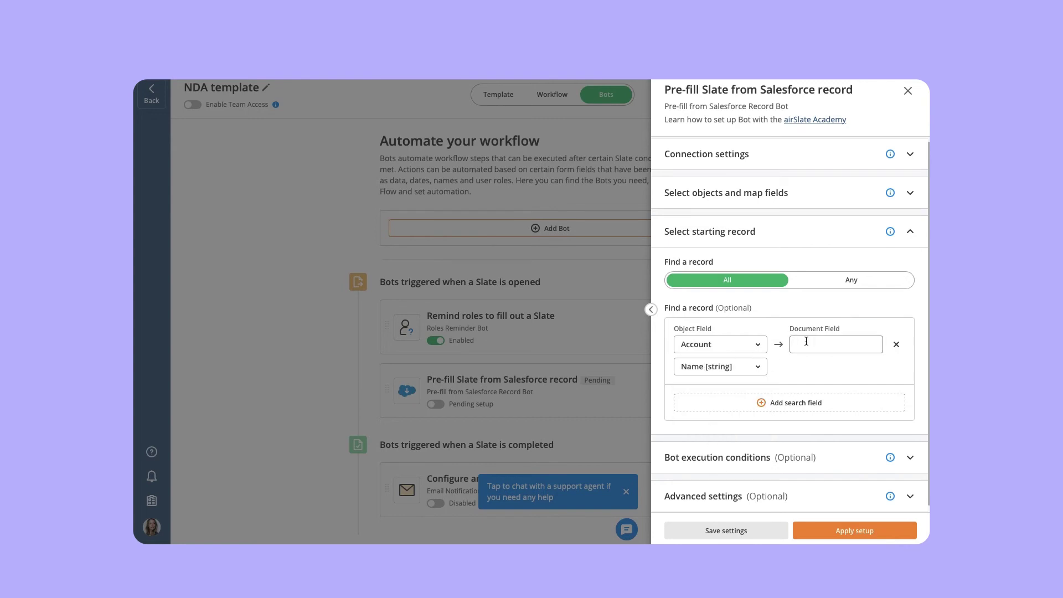
{"action": "left_click", "coordinate": [821, 406]}
{"action": "scroll", "coordinate": [836, 444], "scroll_direction": "down", "scroll_amount": 2}
{"action": "left_click", "coordinate": [841, 451]}
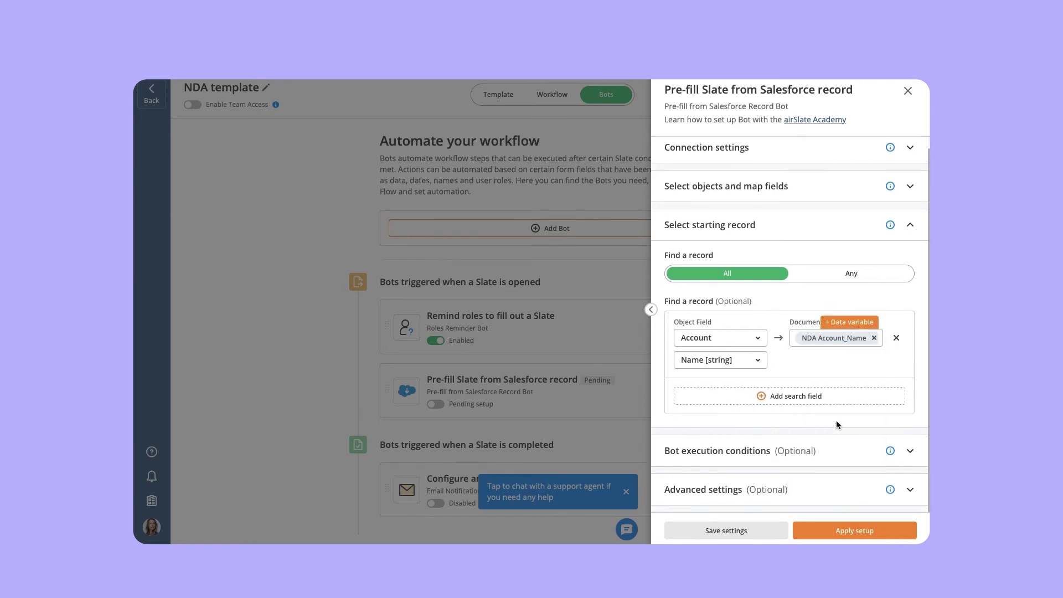
Add an execution condition: run only when the NDA's Account_Name is not empty.
{"action": "left_click", "coordinate": [816, 450]}
{"action": "left_click", "coordinate": [734, 332]}
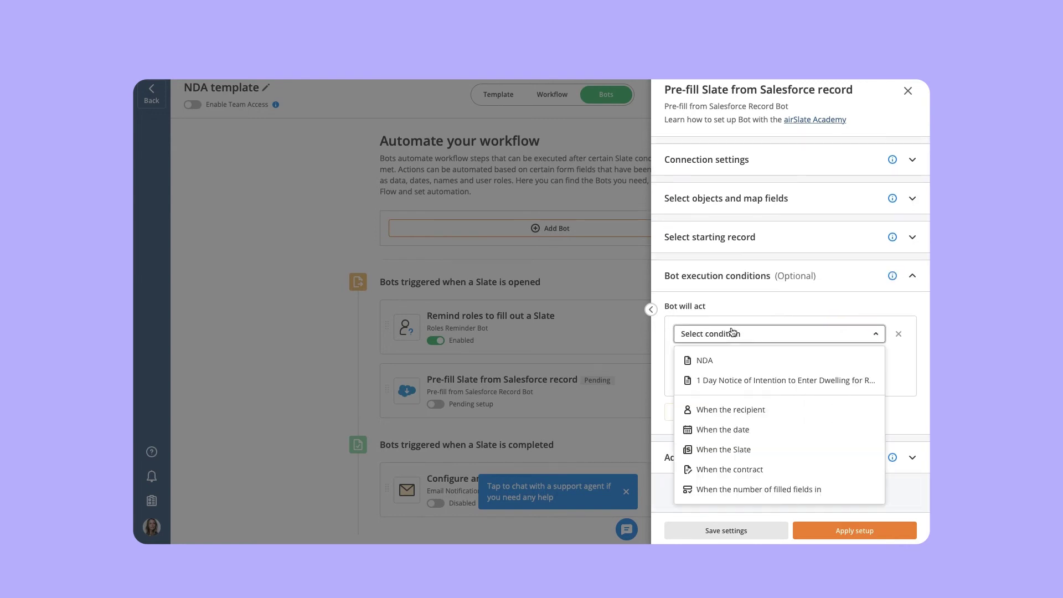
{"action": "left_click", "coordinate": [715, 361]}
{"action": "left_click", "coordinate": [711, 357]}
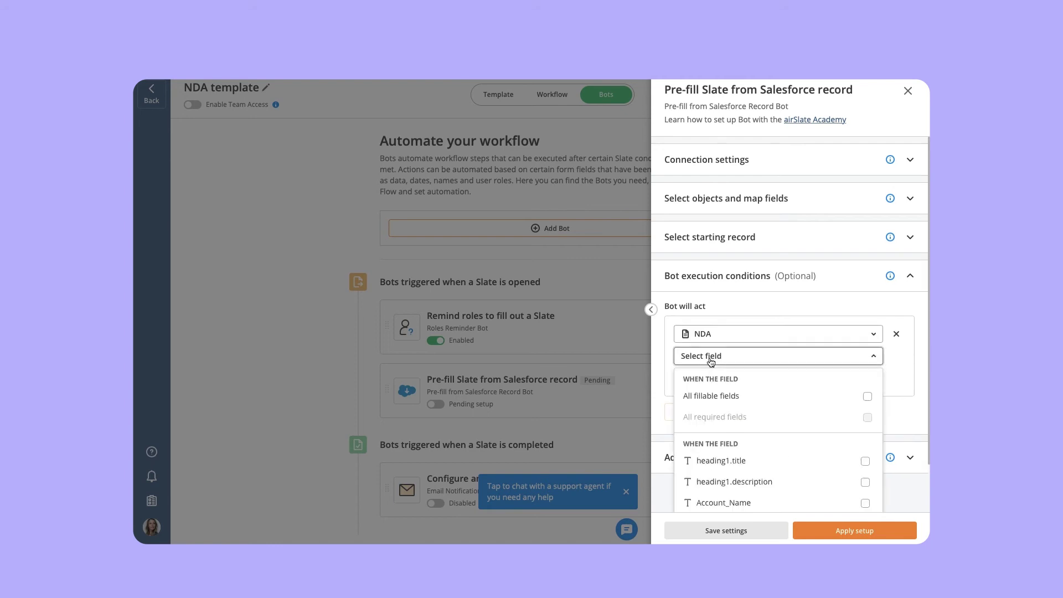
{"action": "scroll", "coordinate": [716, 372], "scroll_direction": "down", "scroll_amount": 1}
{"action": "left_click", "coordinate": [709, 445]}
{"action": "left_click", "coordinate": [703, 379]}
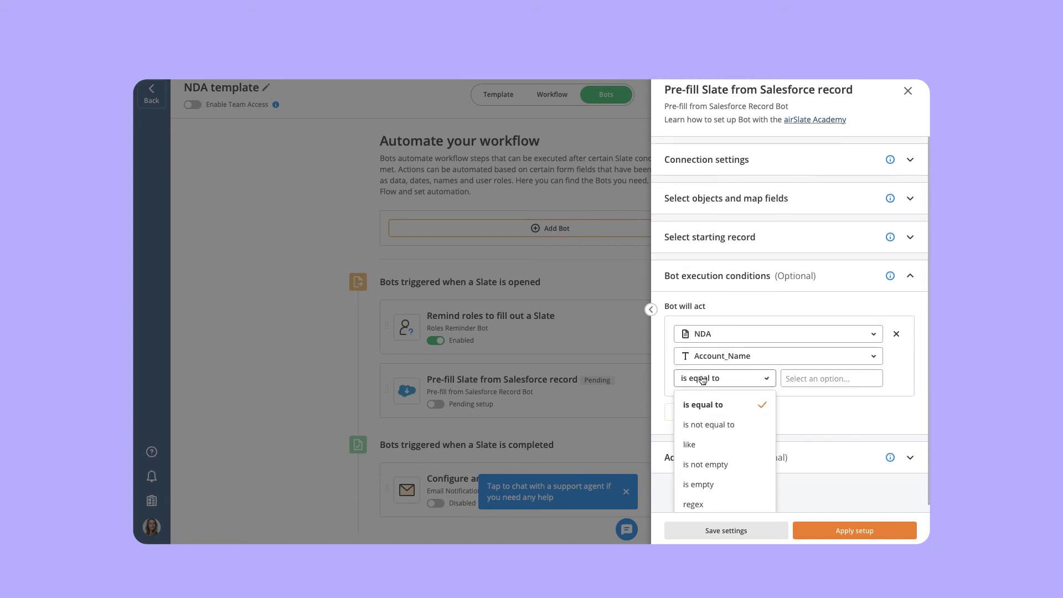
{"action": "left_click", "coordinate": [702, 466]}
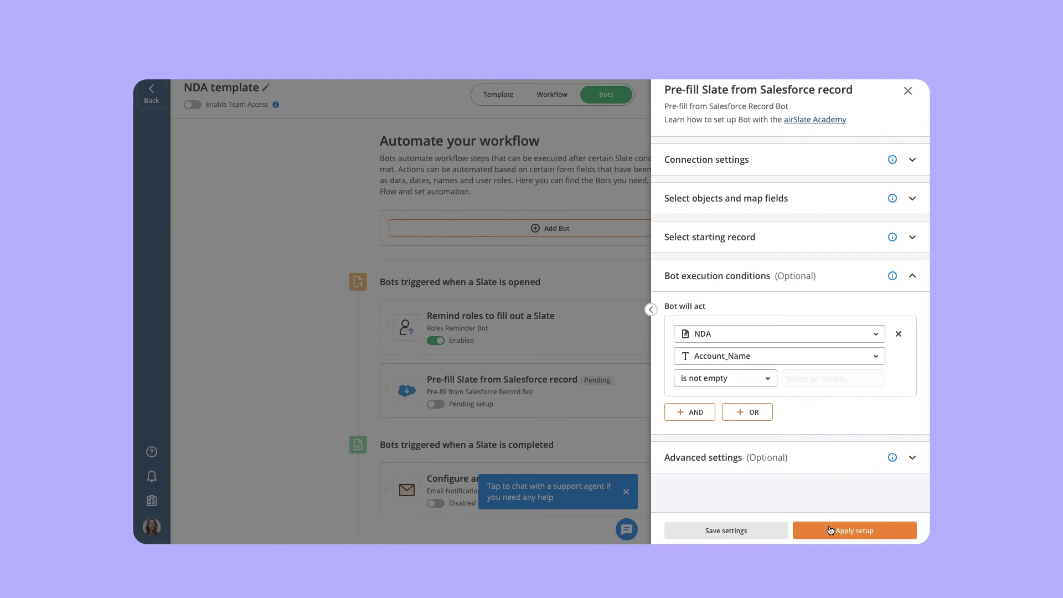